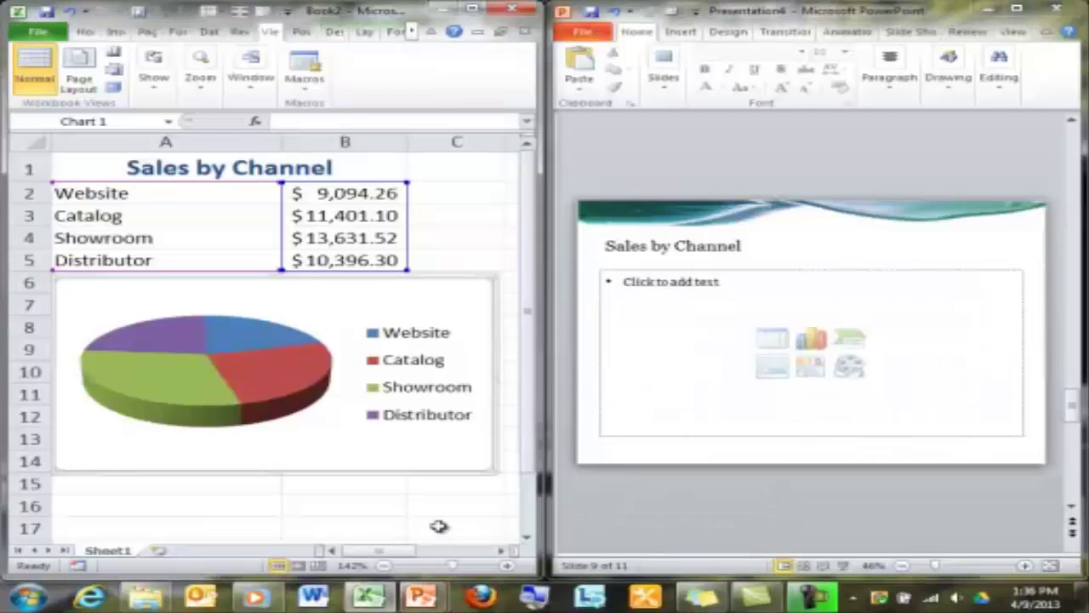
- Copy the worksheet's pie chart, paste it onto the Sales by Channel slide outside the content placeholder, and enlarge it
left_click(438, 526)
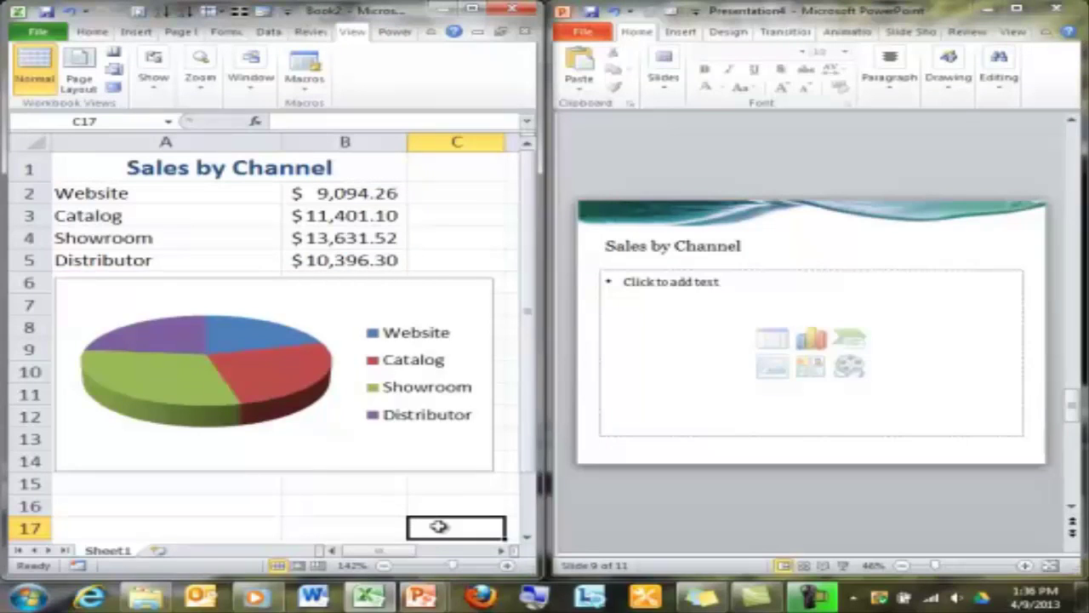
left_click(409, 469)
right_click(411, 474)
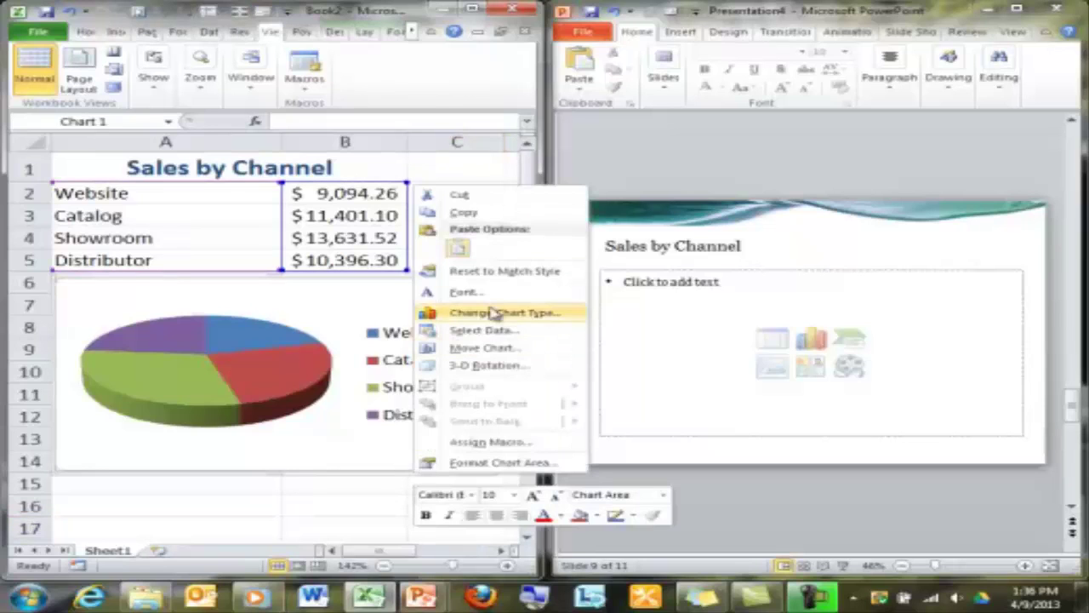
left_click(496, 213)
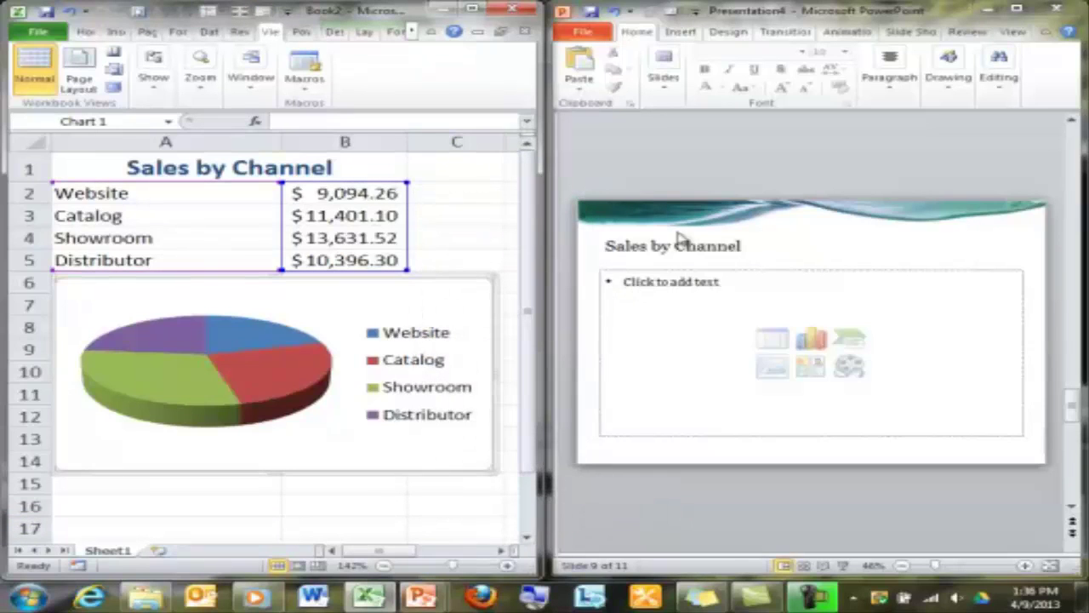
left_click(784, 230)
key("ctrl+v")
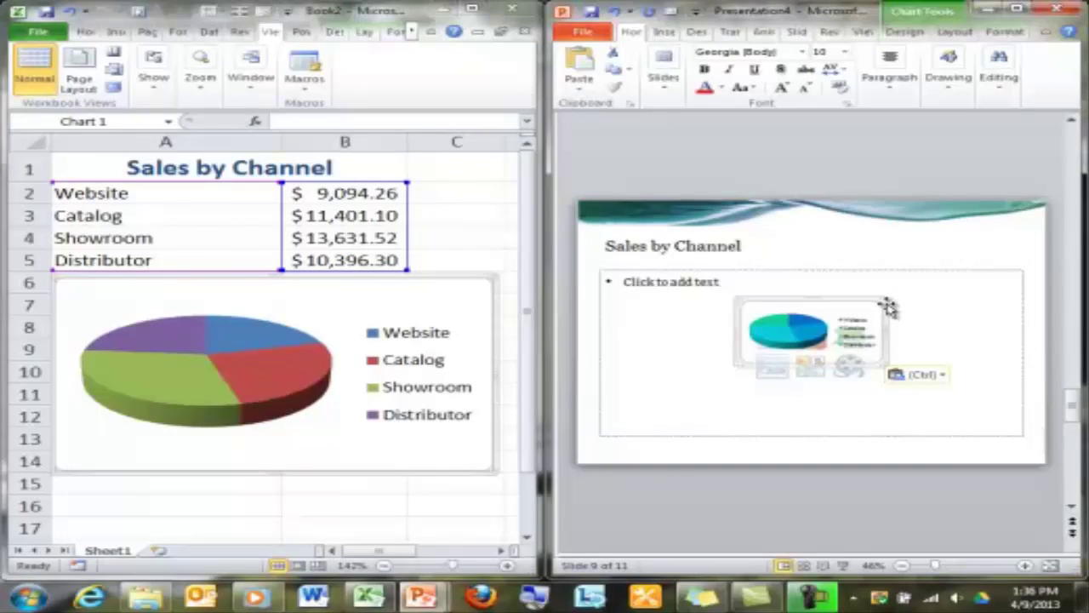
left_click_drag(885, 297, 931, 265)
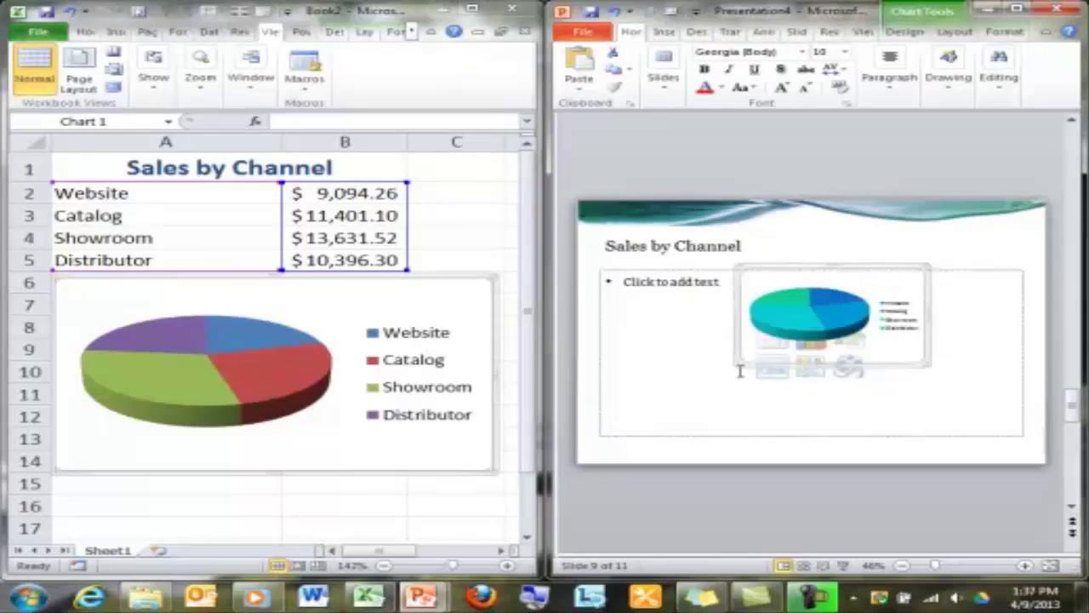
left_click_drag(739, 367, 605, 441)
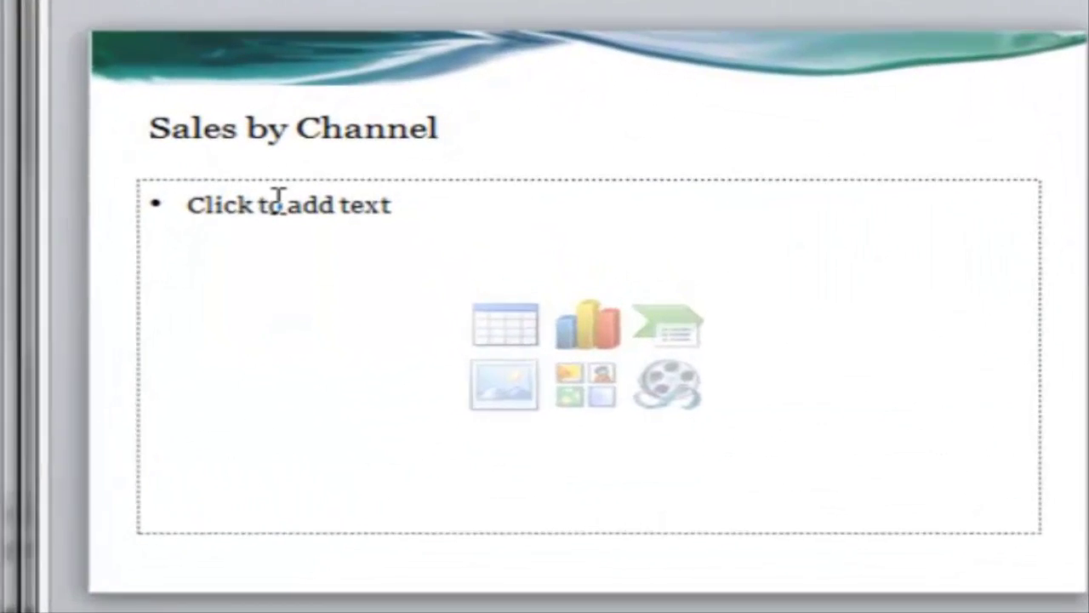
- Paste the copied pie chart into the content placeholder of the Sales by Channel slide so that it fills it
left_click(278, 198)
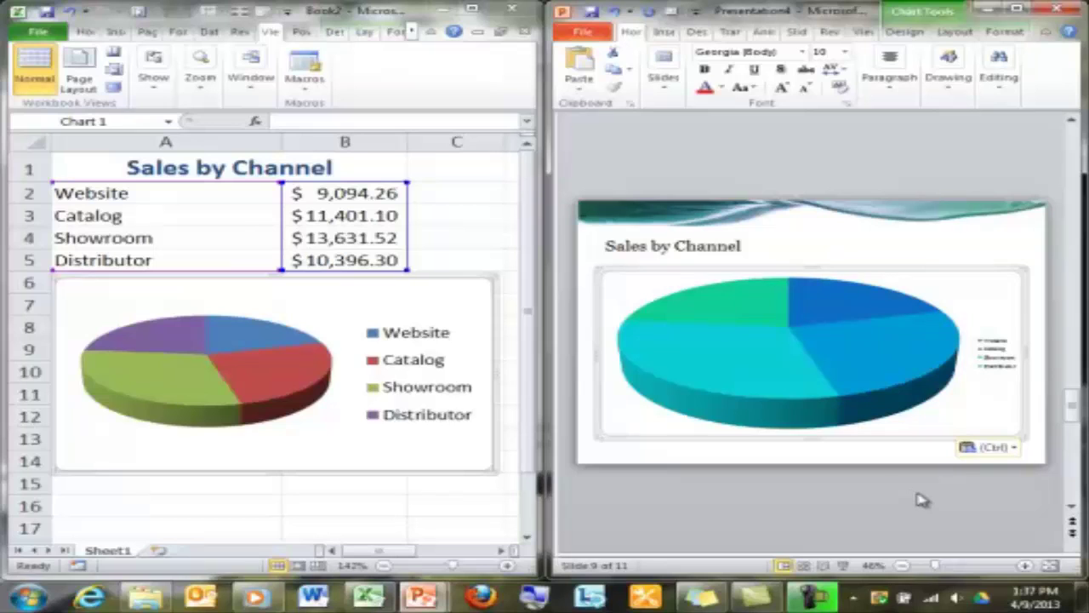
key("ctrl+c")
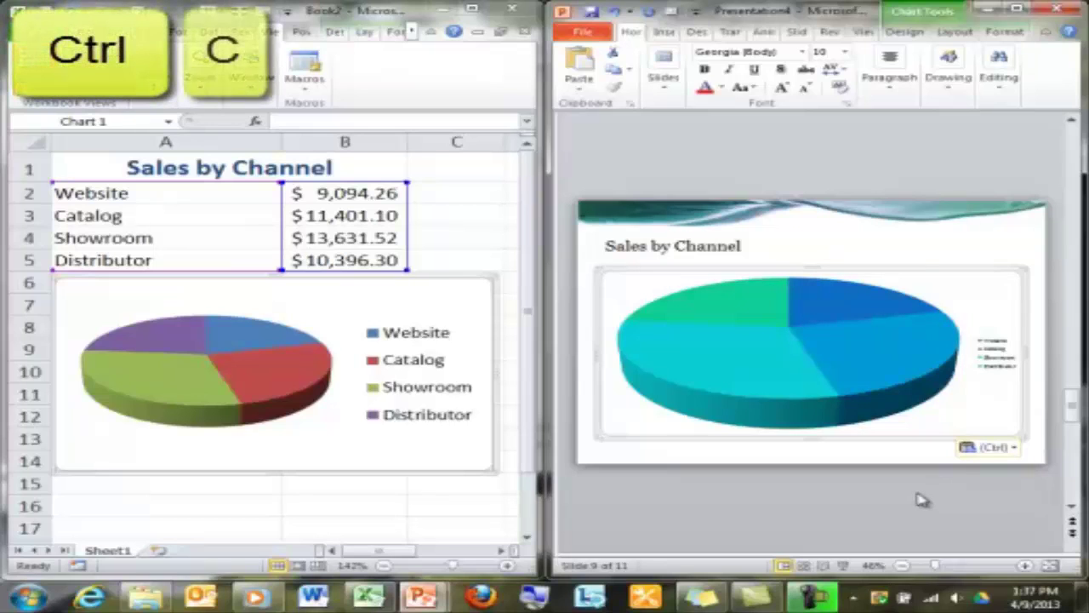
key("ctrl+v")
- Change the pasted chart's paste option to Picture and enlarge the resulting picture on the slide
left_click(1012, 448)
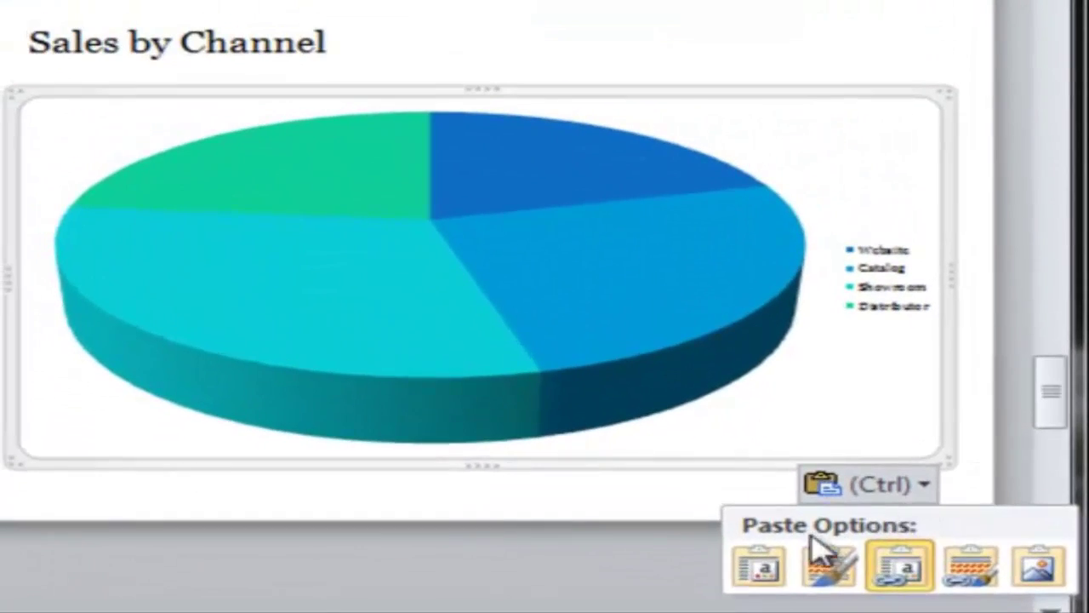
left_click(686, 354)
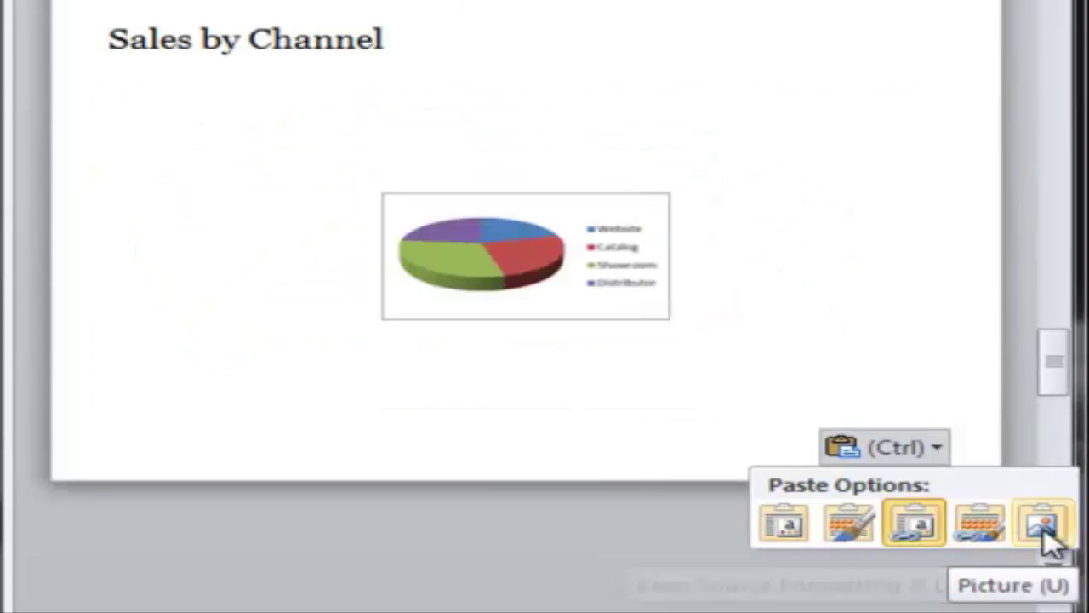
left_click(1048, 534)
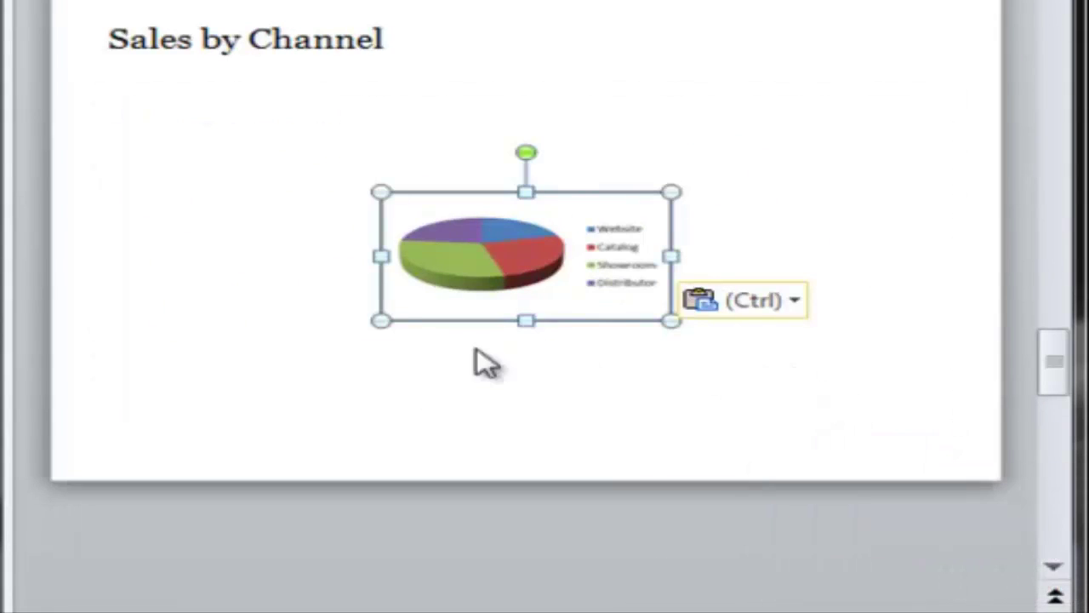
left_click_drag(379, 322, 225, 384)
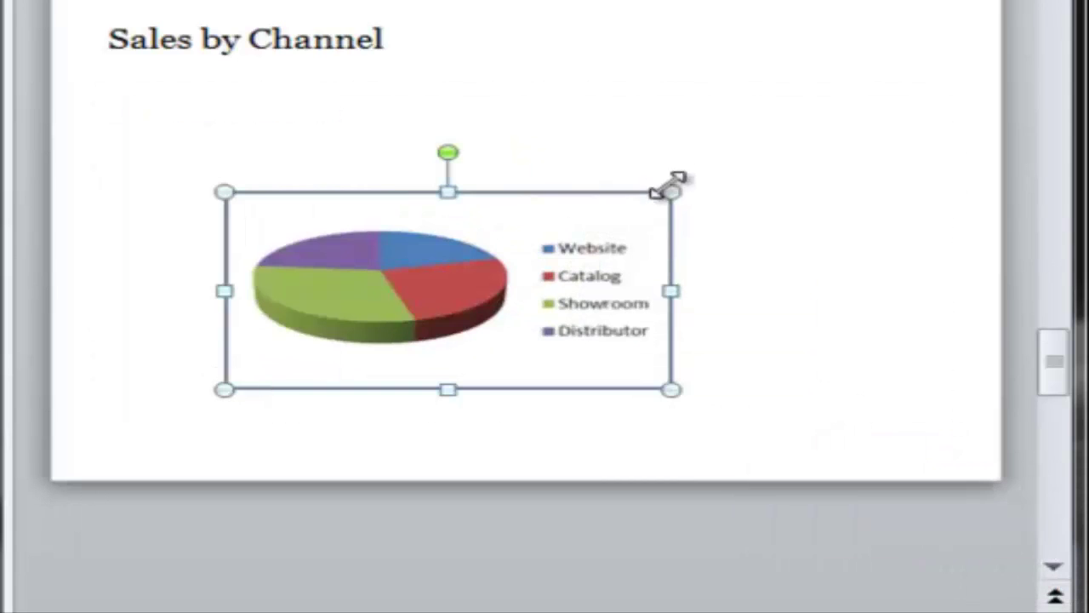
left_click_drag(671, 189, 803, 133)
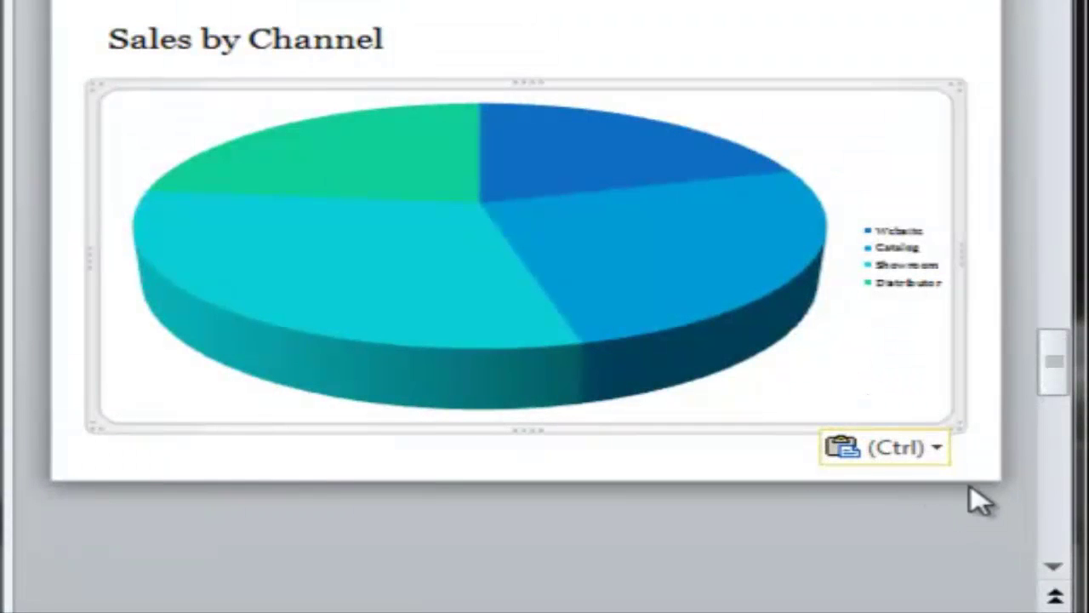
left_click(943, 454)
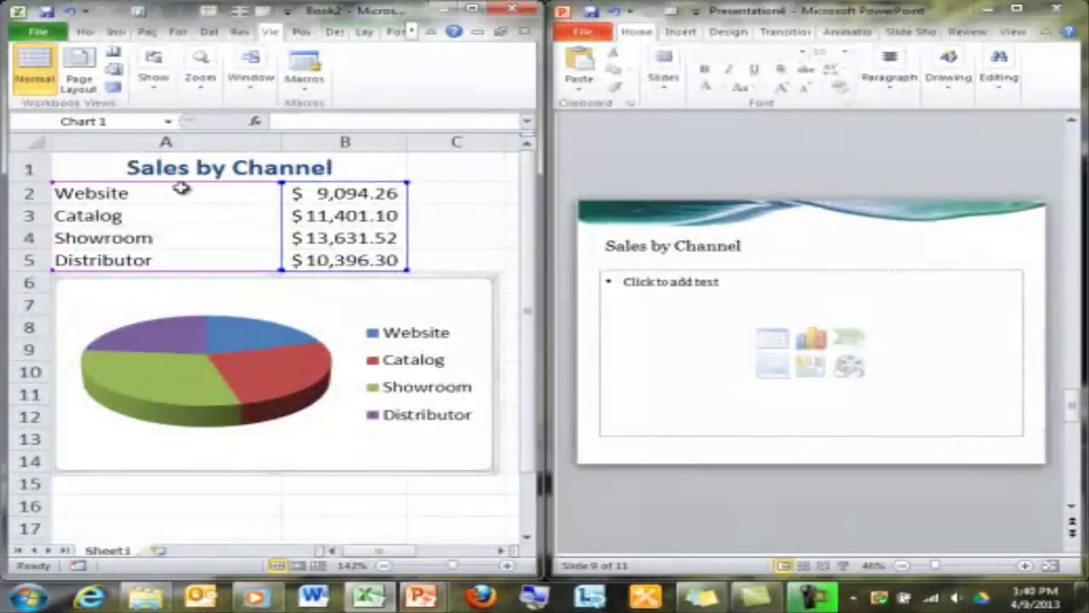
- Copy the sales table in A2:B5 of the worksheet and paste it into the slide's content placeholder
left_click_drag(182, 189, 364, 261)
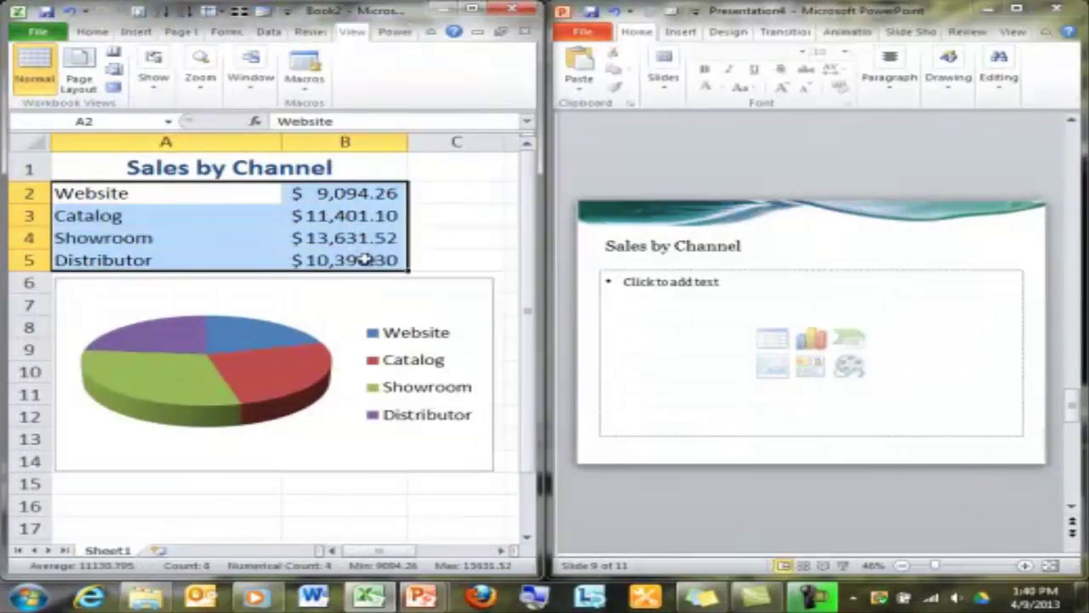
key("ctrl+c")
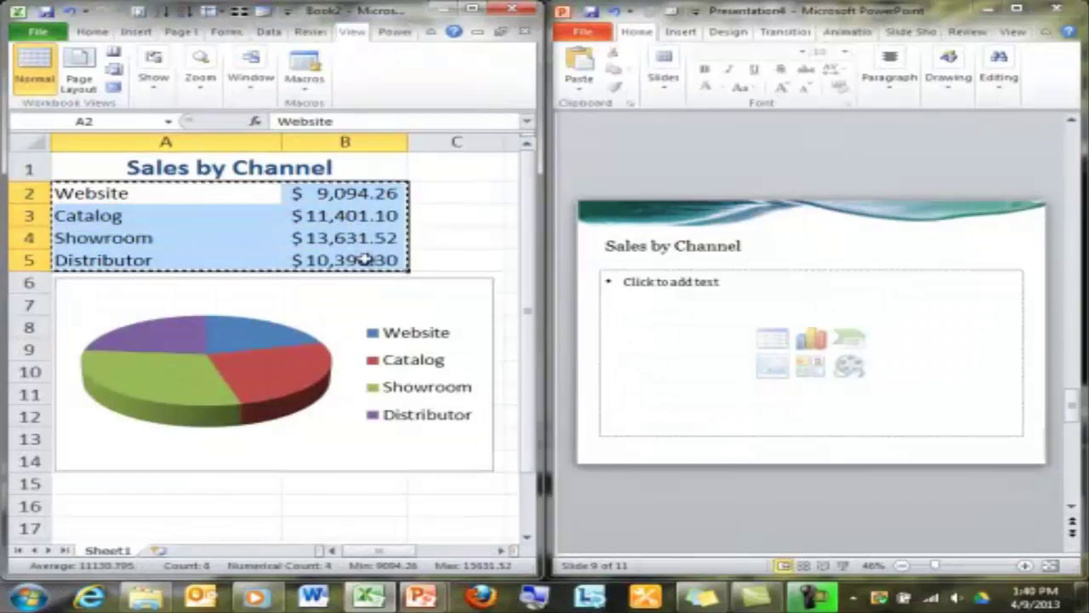
left_click(660, 286)
left_click(628, 284)
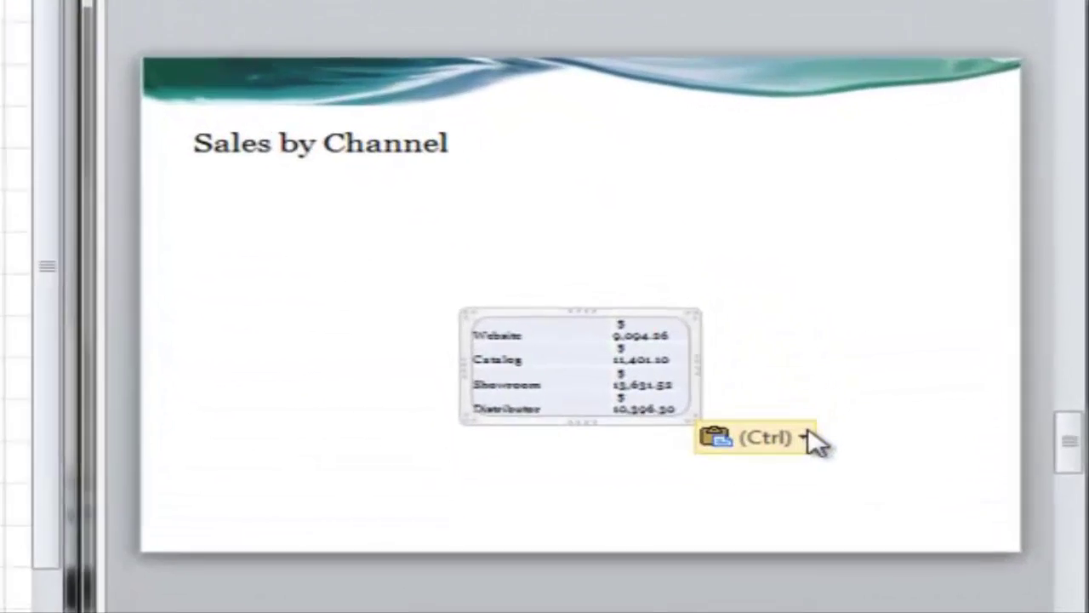
- Change the pasted table's paste option to Embed and reopen its paste options
left_click(929, 403)
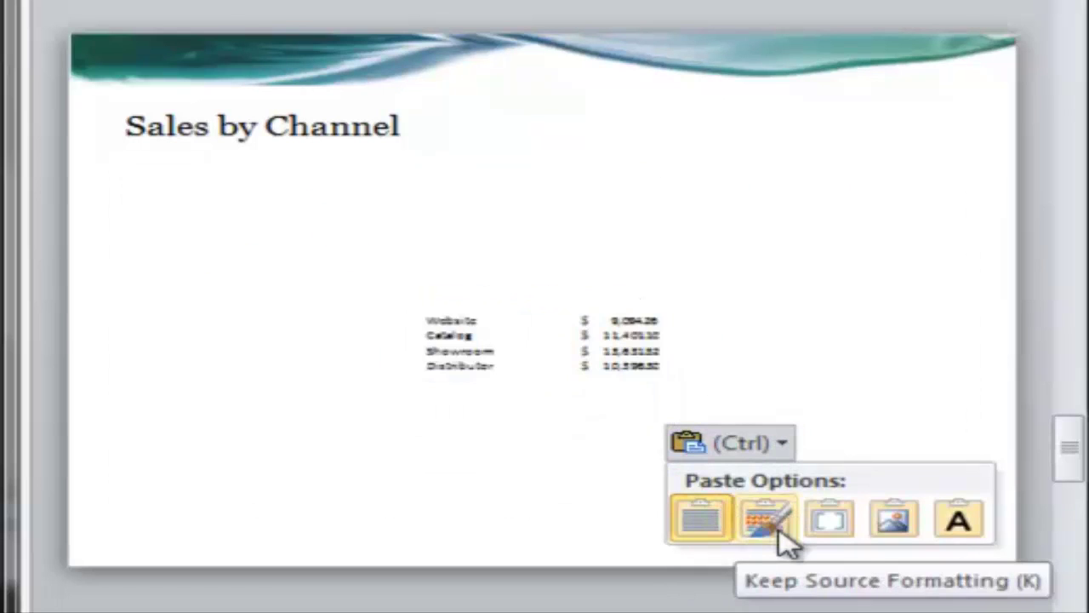
left_click(836, 531)
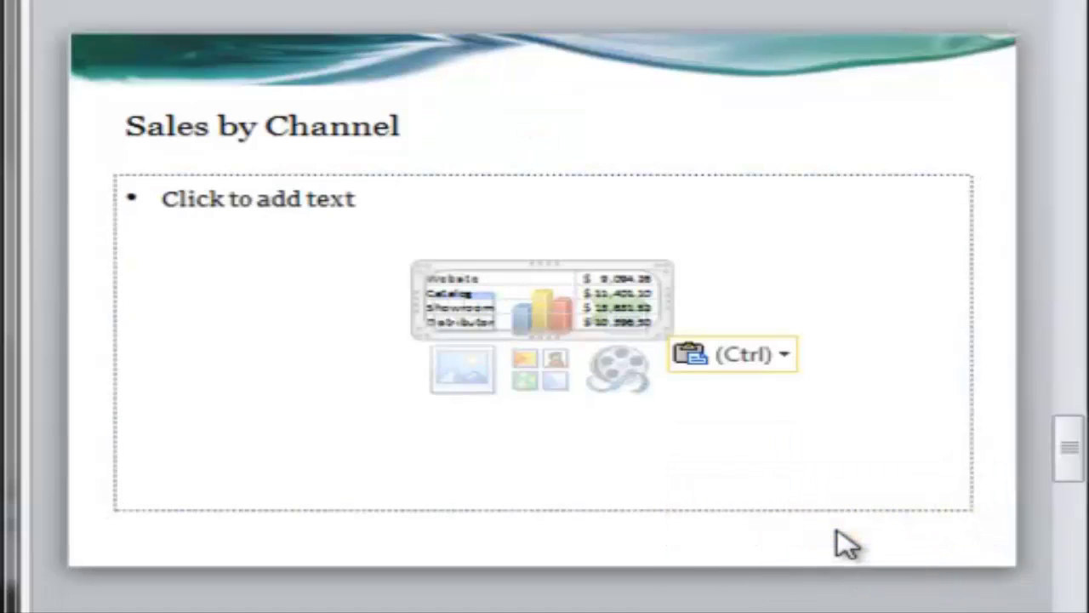
left_click(777, 364)
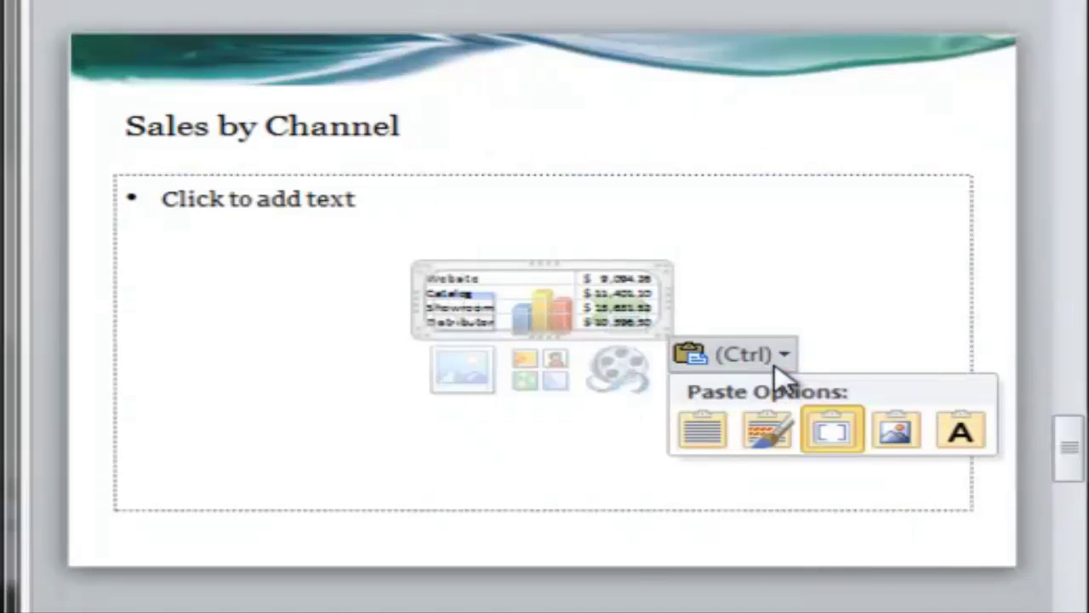
- Paste the copied cells onto the slide with Paste Special as a linked Microsoft Excel Worksheet Object
left_click(621, 342)
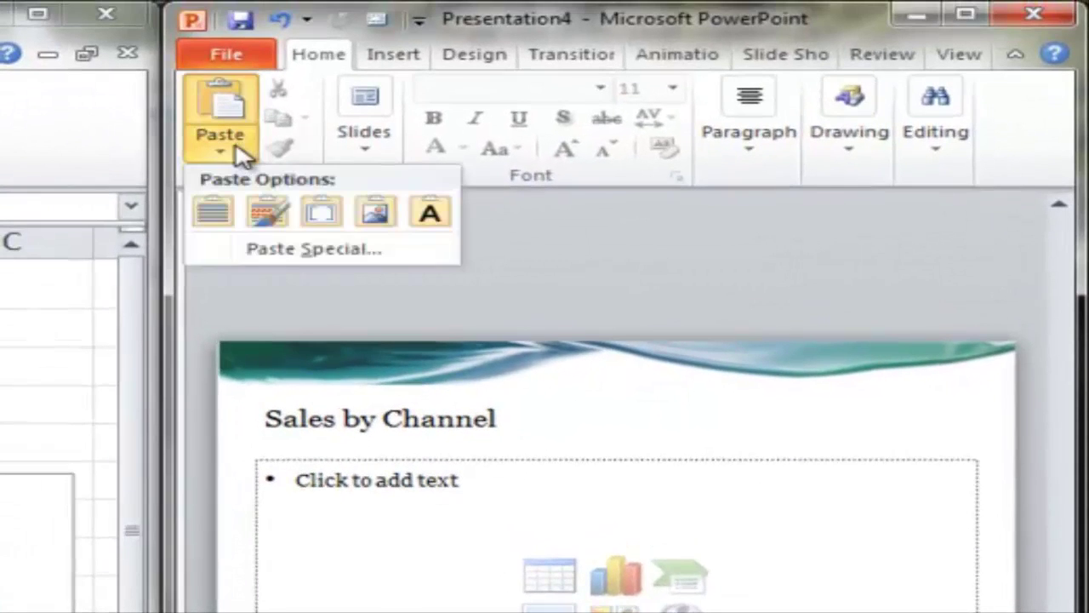
left_click(299, 253)
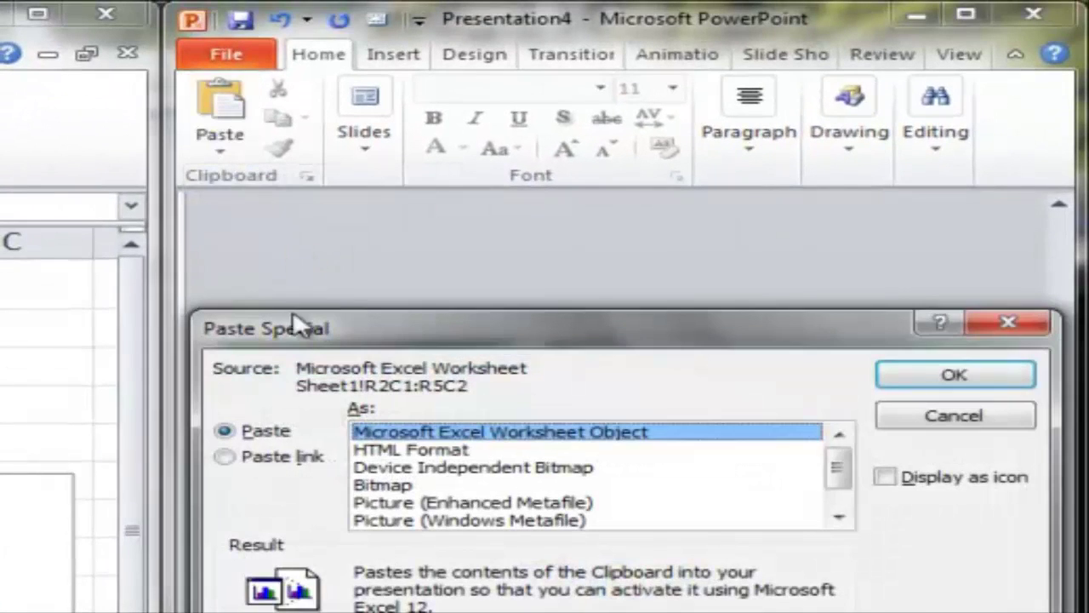
left_click(279, 460)
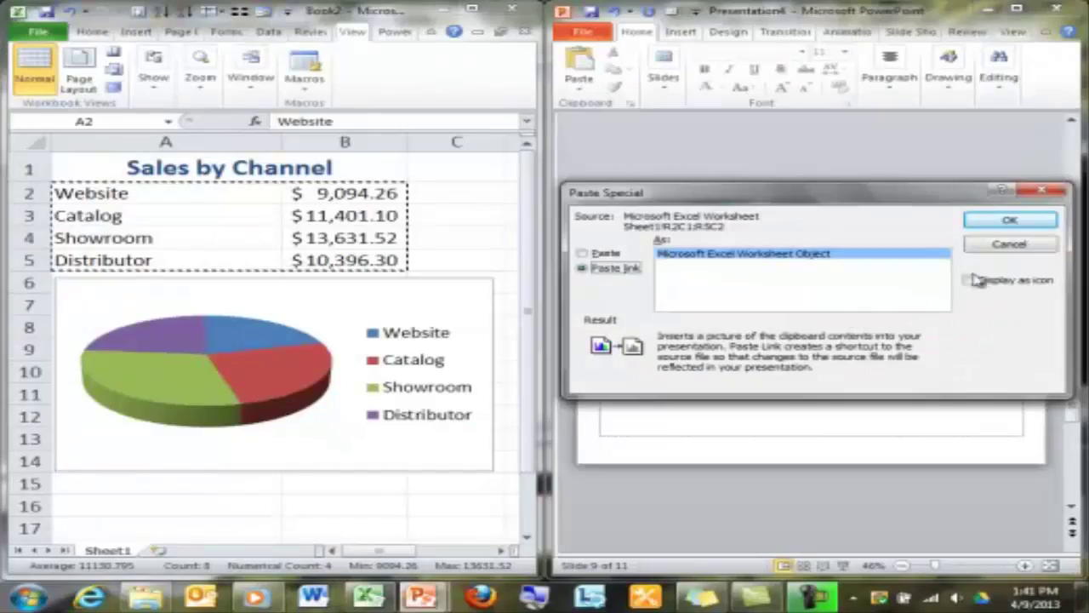
left_click(1009, 222)
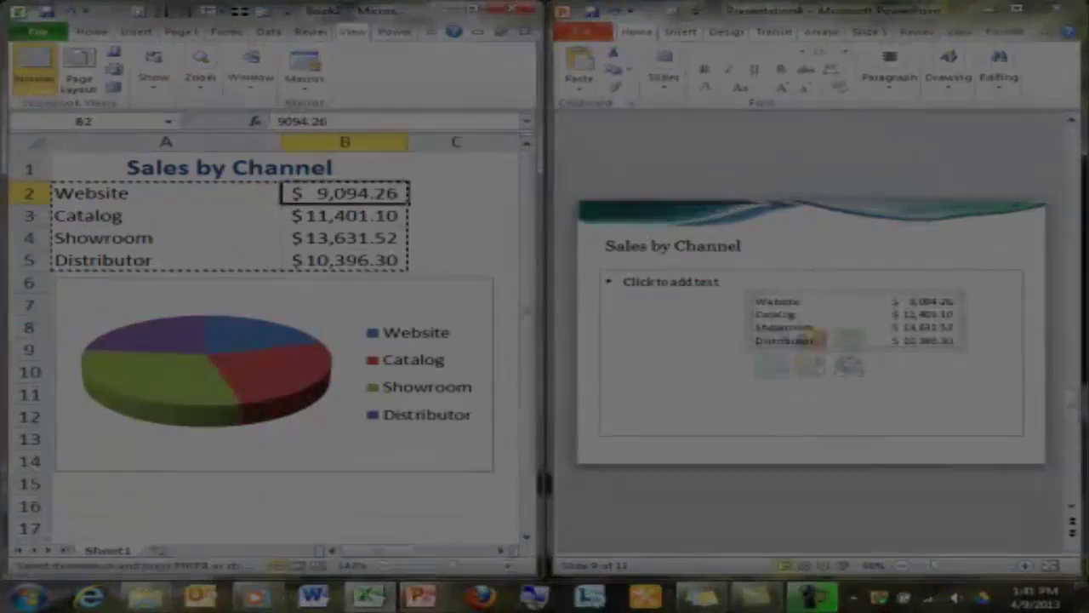
- Set the Website sales value in cell B2 of the source worksheet to 10000
type("10000")
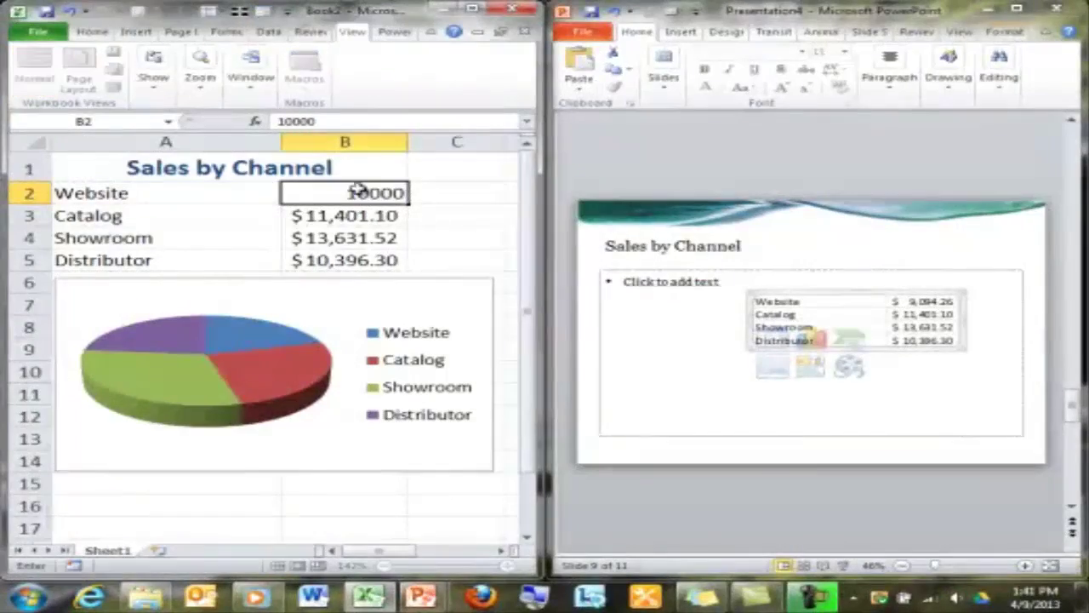
key("Return")
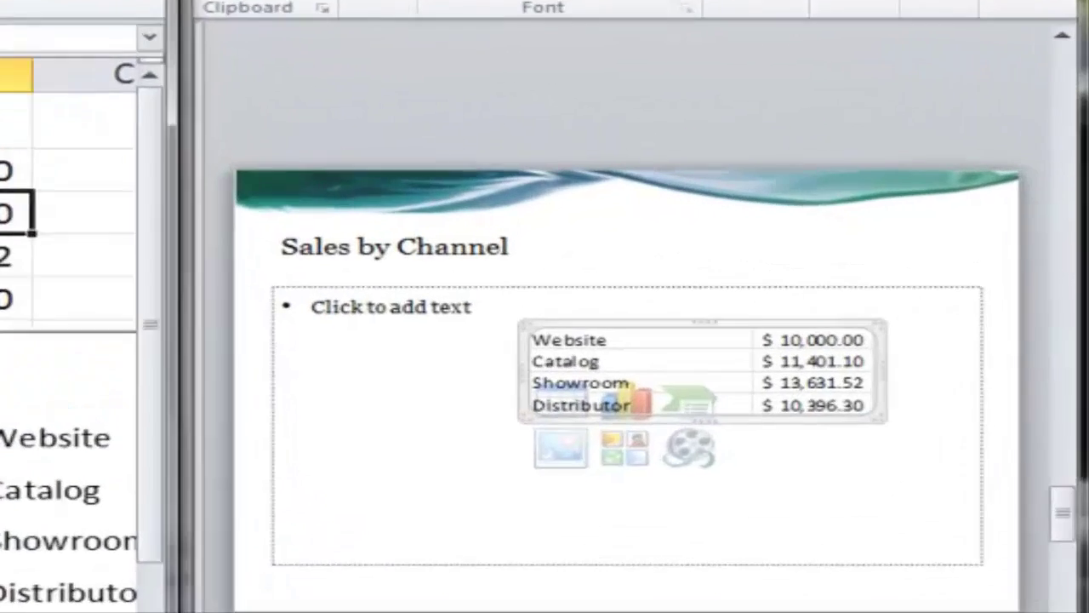